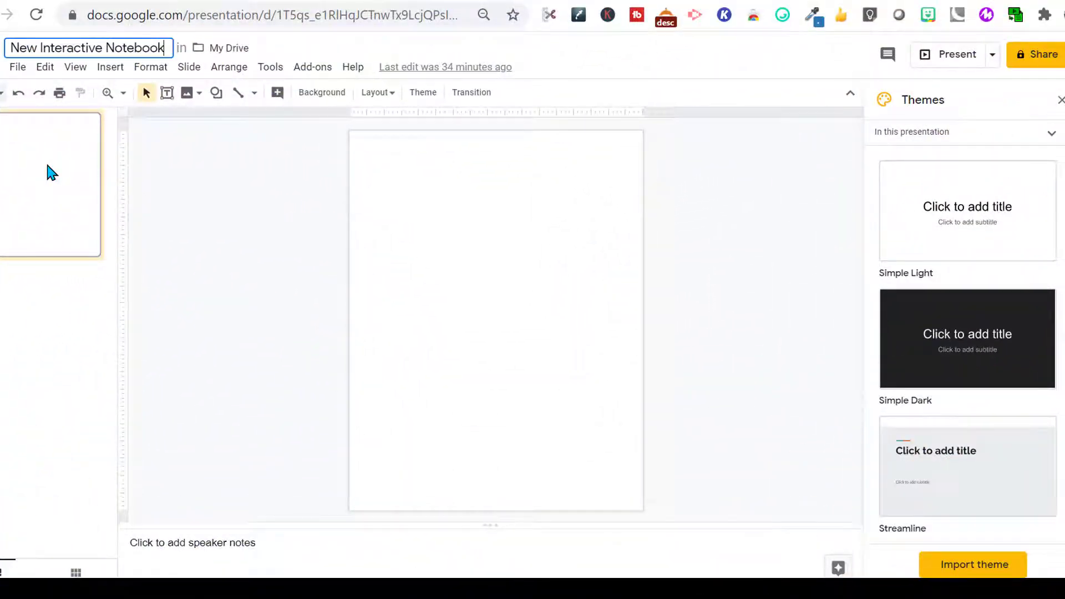
# - Glance at the File menu, then launch Import theme from the Themes panel
pyautogui.click(19, 67)
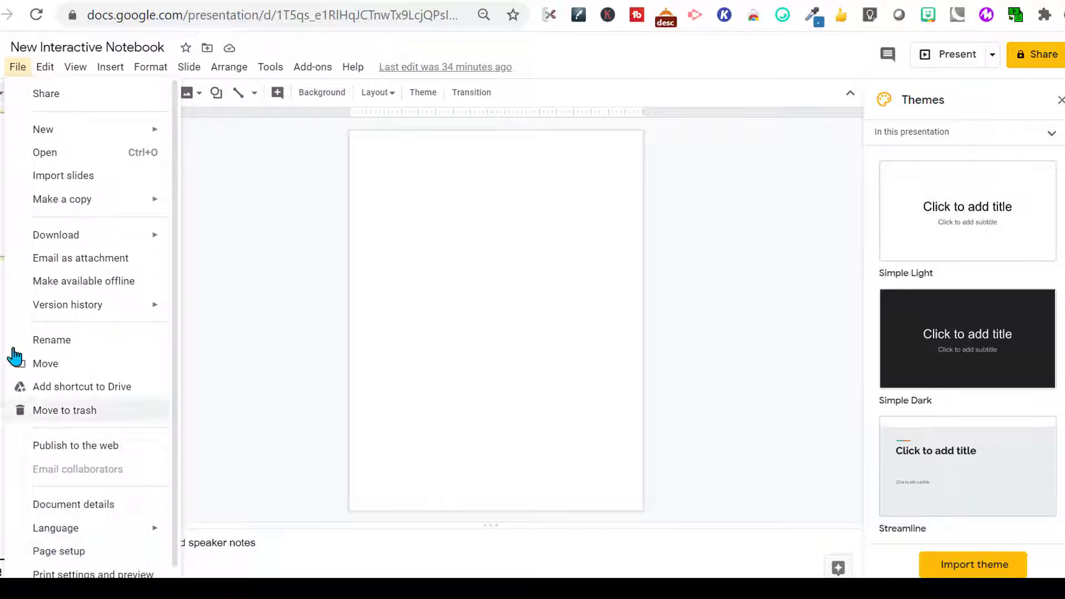
pyautogui.click(2, 211)
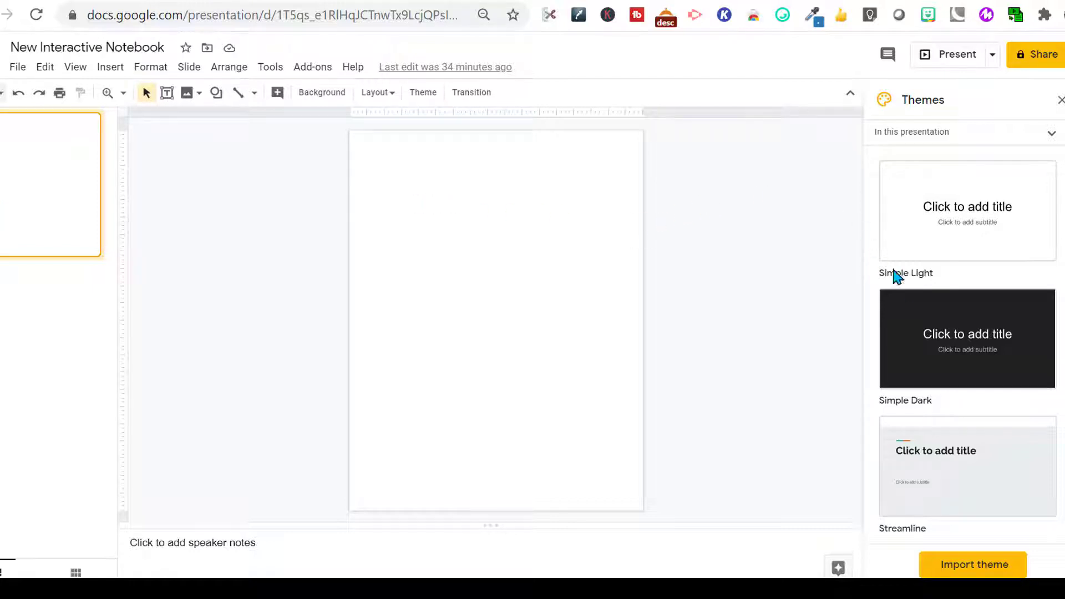
pyautogui.click(982, 566)
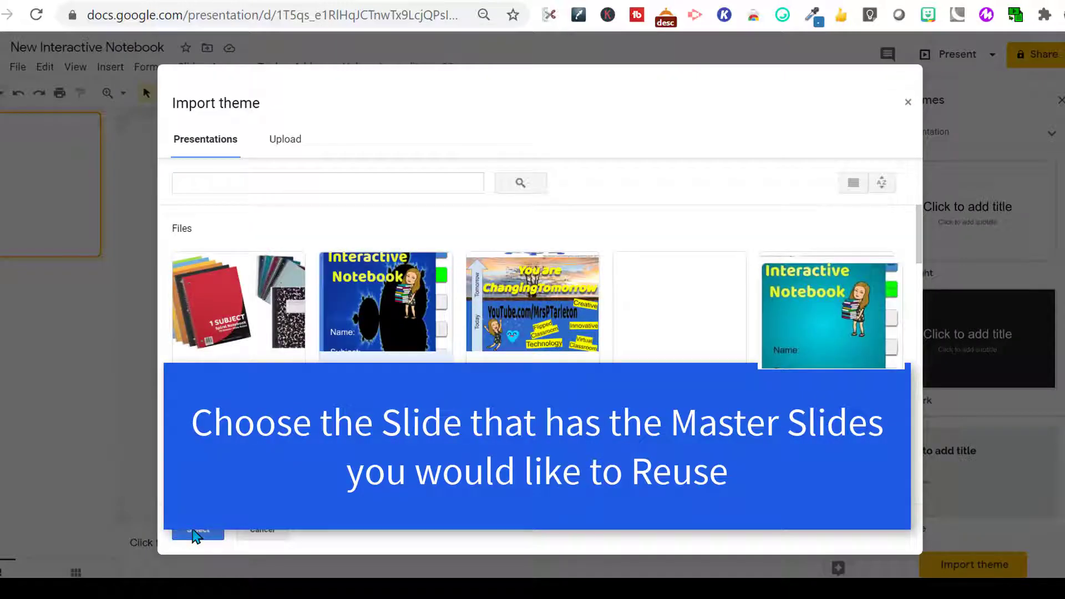
# - Choose the Digital Interactive Notebook presentation as the source and import its theme
pyautogui.click(195, 532)
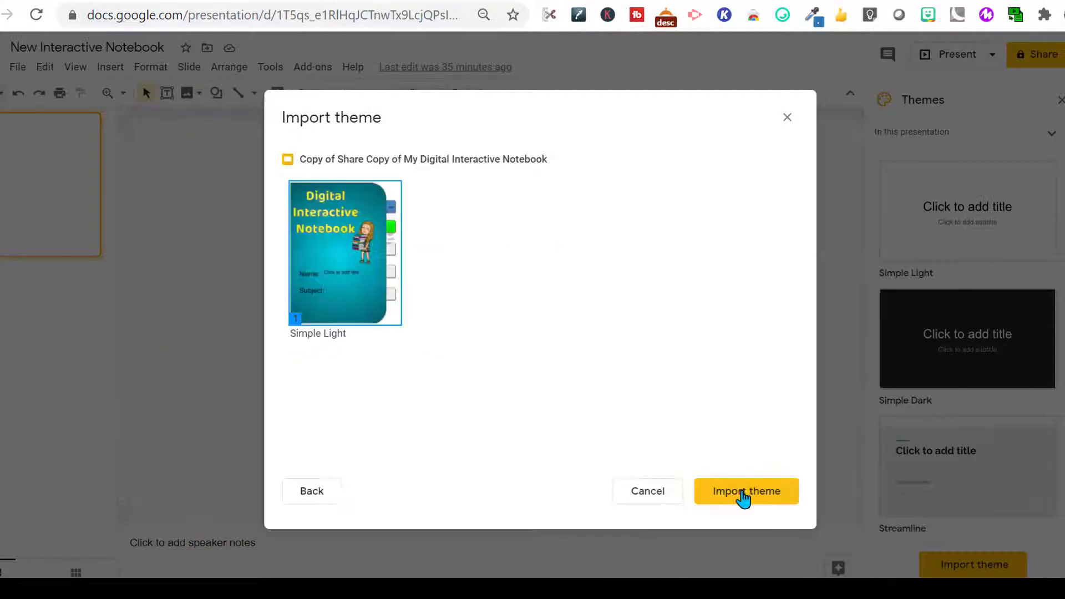
pyautogui.click(744, 499)
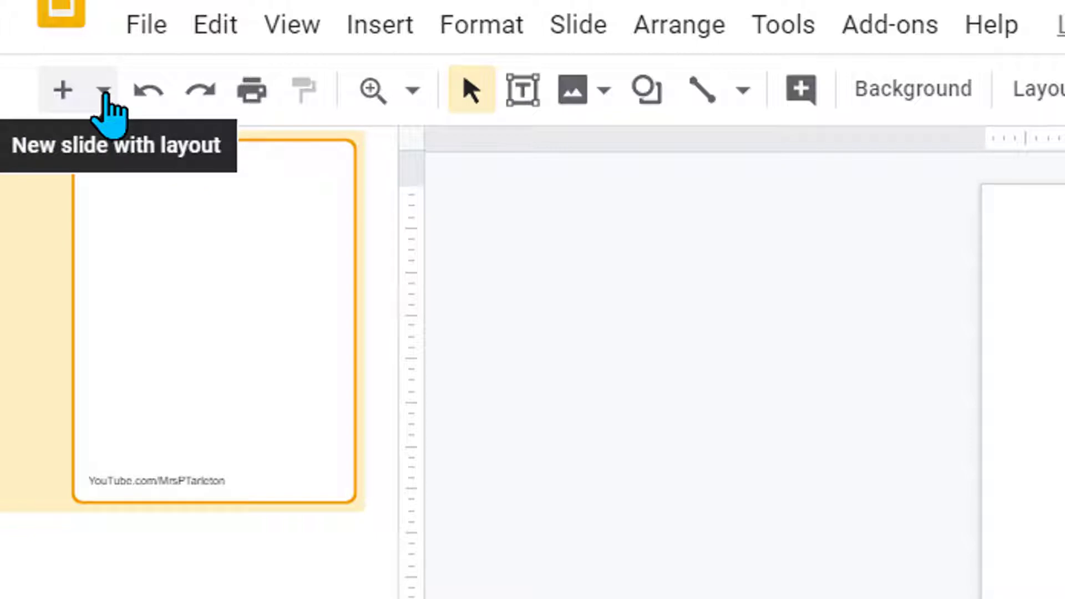
# - Browse the new-slide layouts, including Title slide, Writing Draft and graph
pyautogui.click(105, 96)
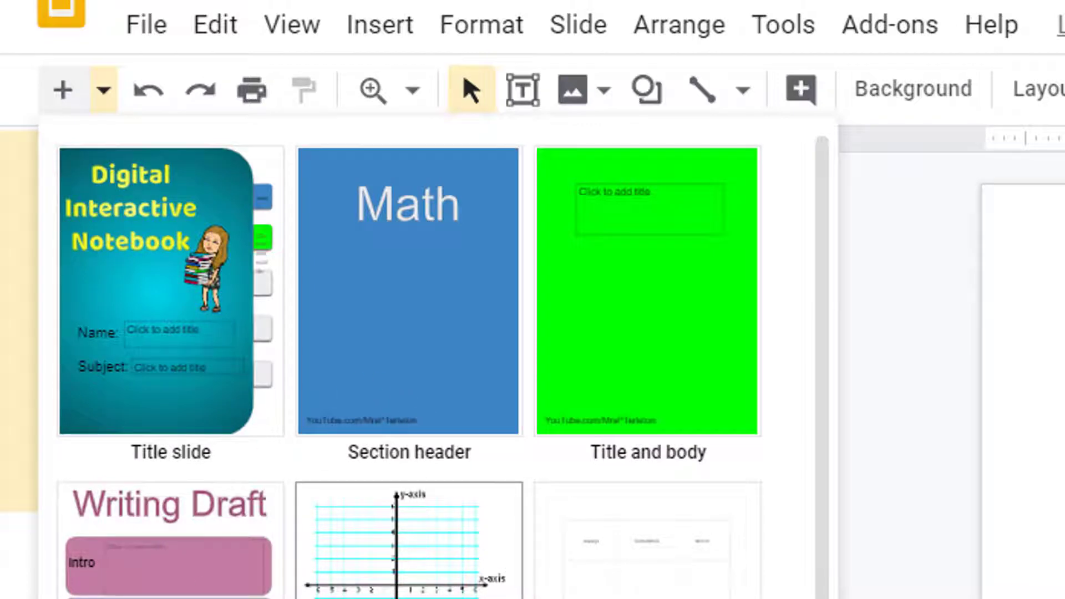
pyautogui.scroll(-3, 827, 504)
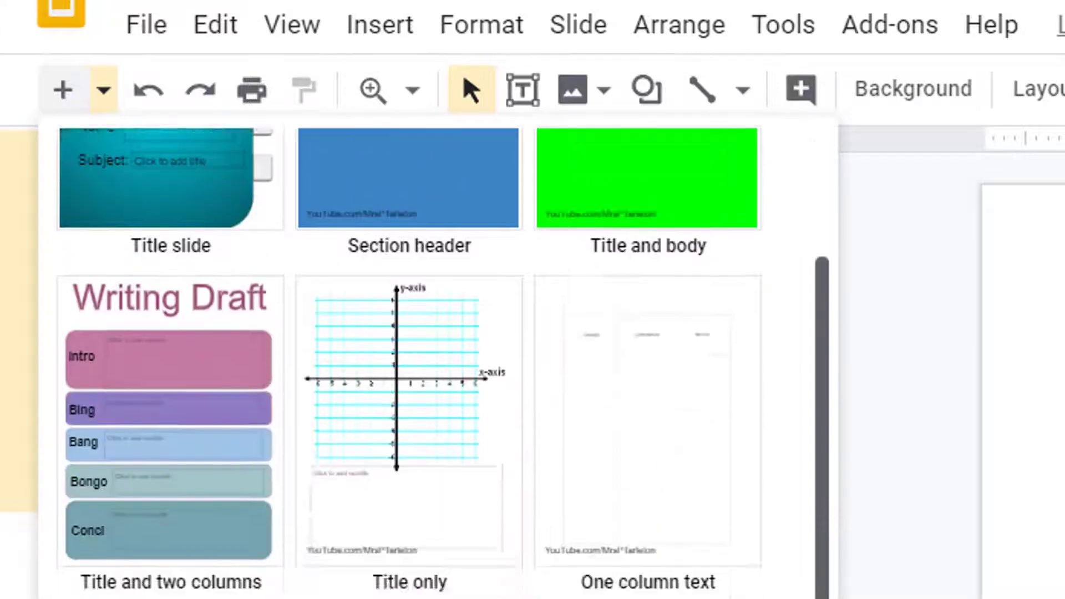
pyautogui.scroll(-6, 438, 360)
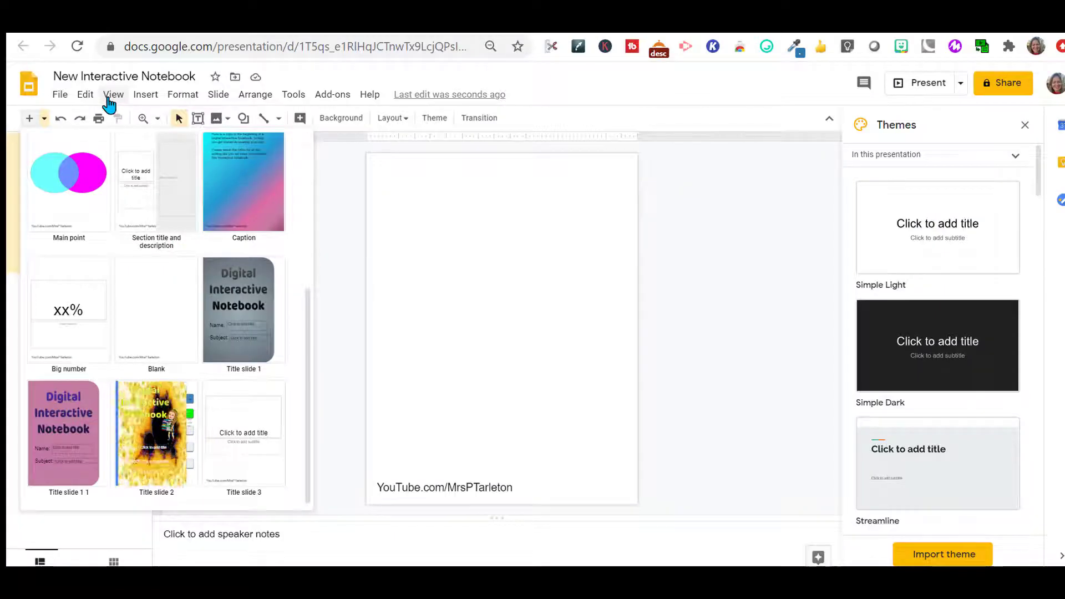
# - In View > Master, duplicate the Blank layout, then reselect the original Blank layout
pyautogui.click(111, 99)
pyautogui.click(143, 186)
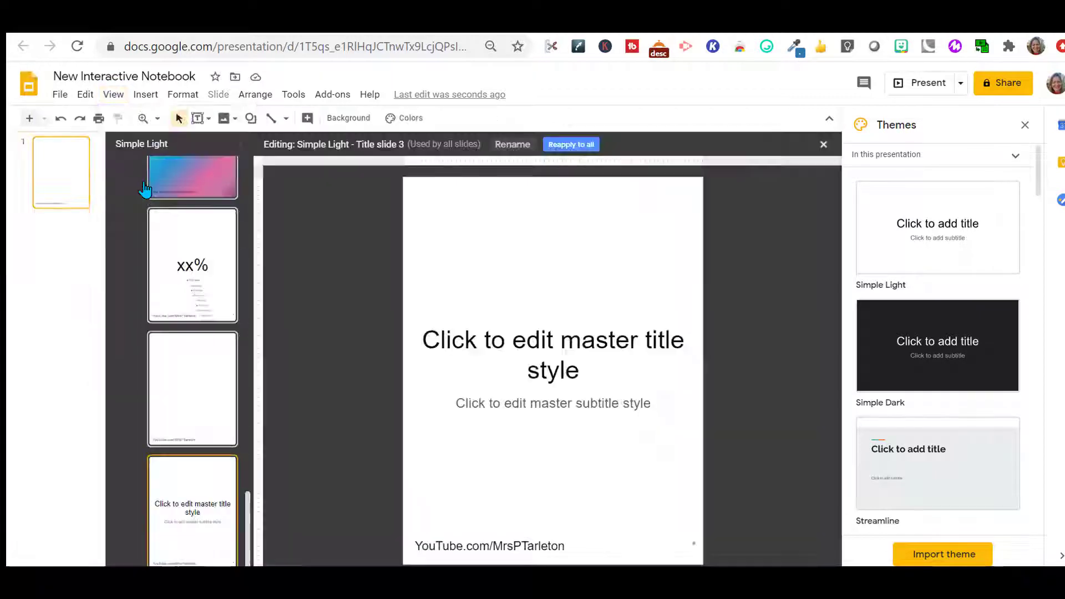
pyautogui.click(189, 389)
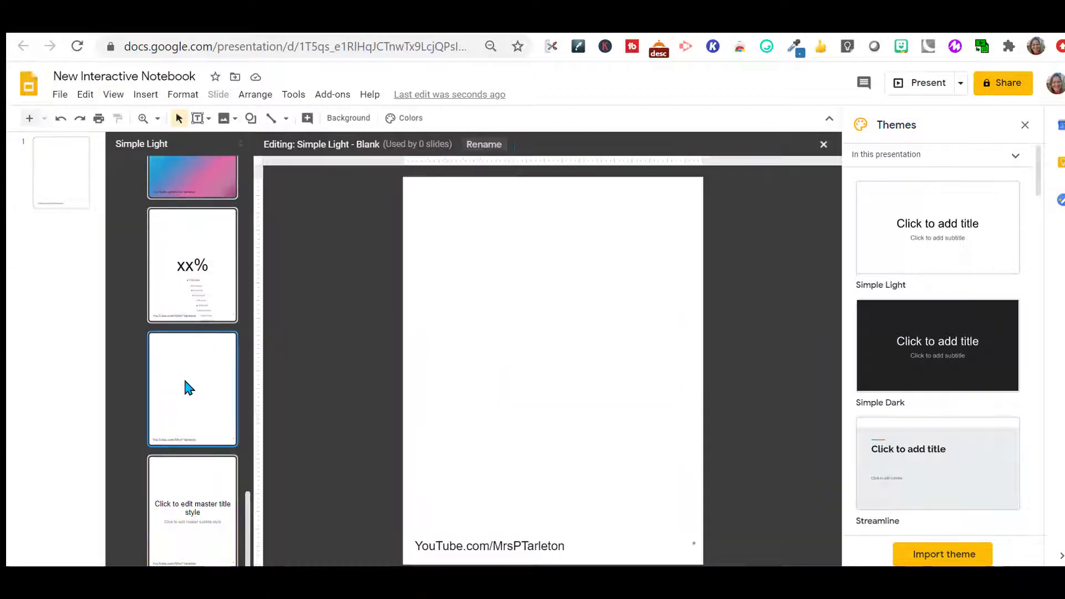
pyautogui.rightClick(185, 358)
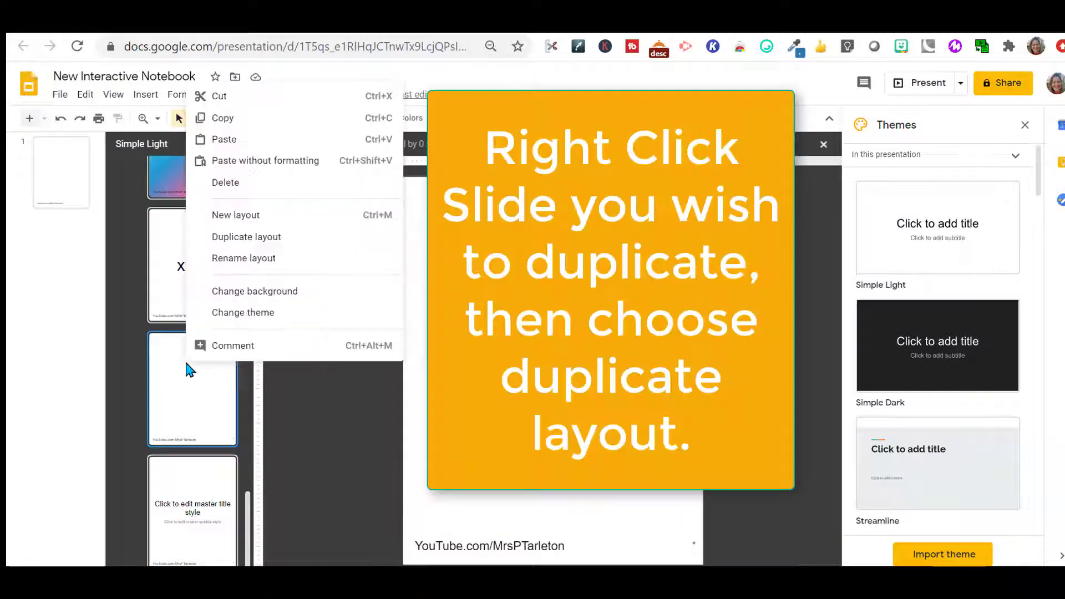
pyautogui.click(226, 241)
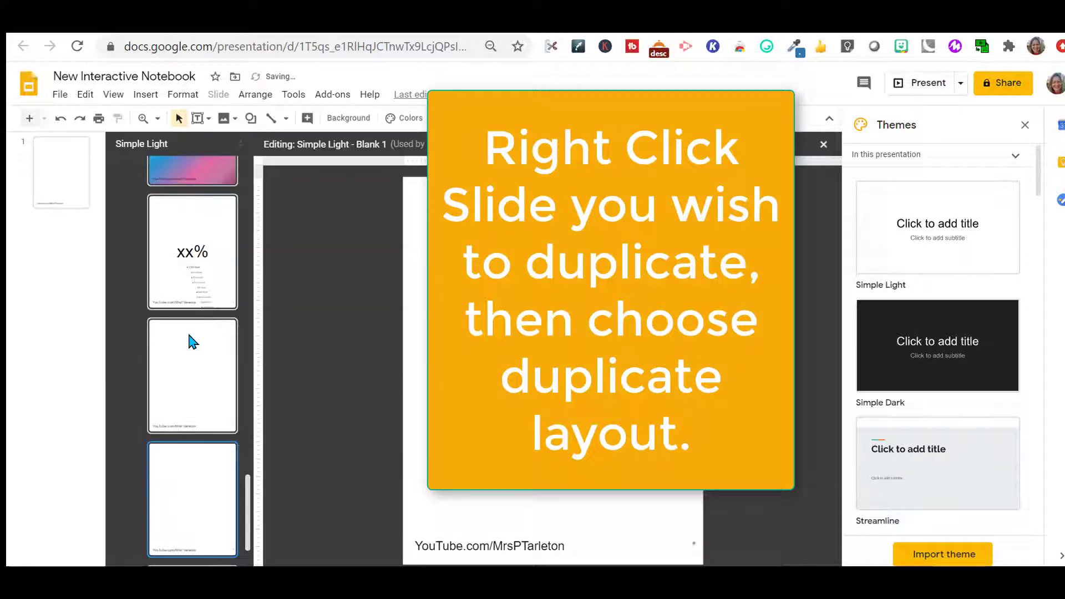
pyautogui.click(192, 350)
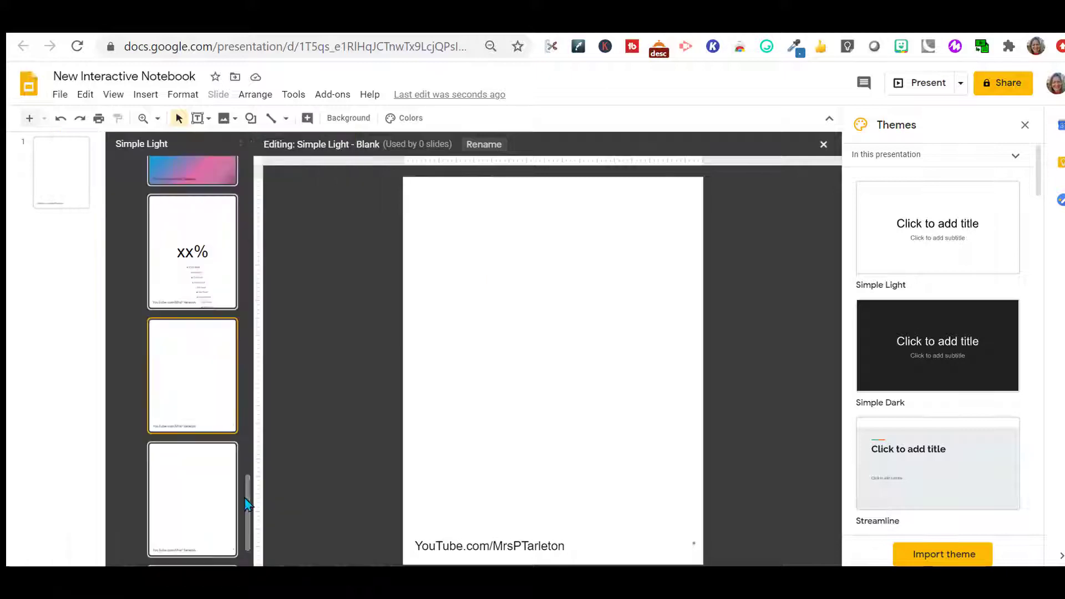
# - Scroll the master layouts past the blue notebook layout and select the teal Title slide layout
pyautogui.moveTo(248, 487); pyautogui.dragTo(247, 239)
pyautogui.click(200, 291)
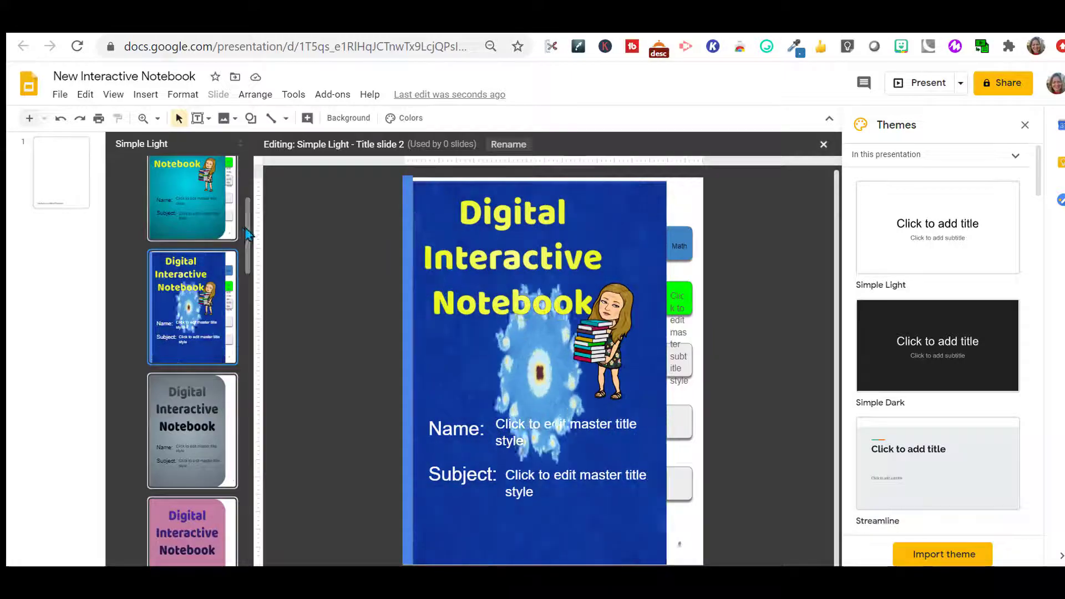
pyautogui.scroll(-4, 247, 266)
pyautogui.moveTo(248, 306); pyautogui.dragTo(241, 401)
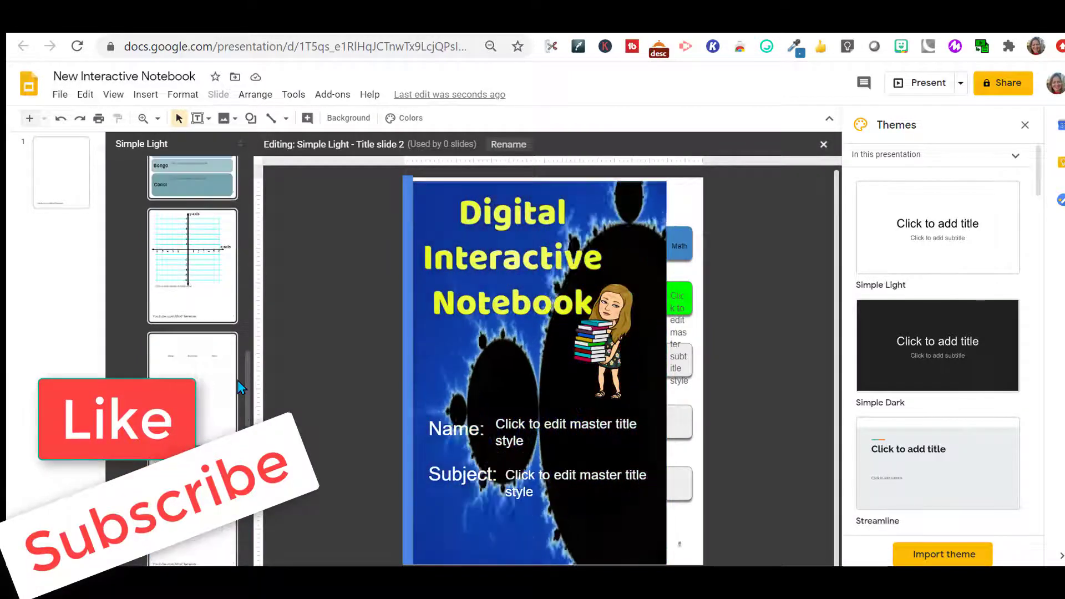
pyautogui.scroll(-3, 242, 400)
pyautogui.scroll(-2, 242, 401)
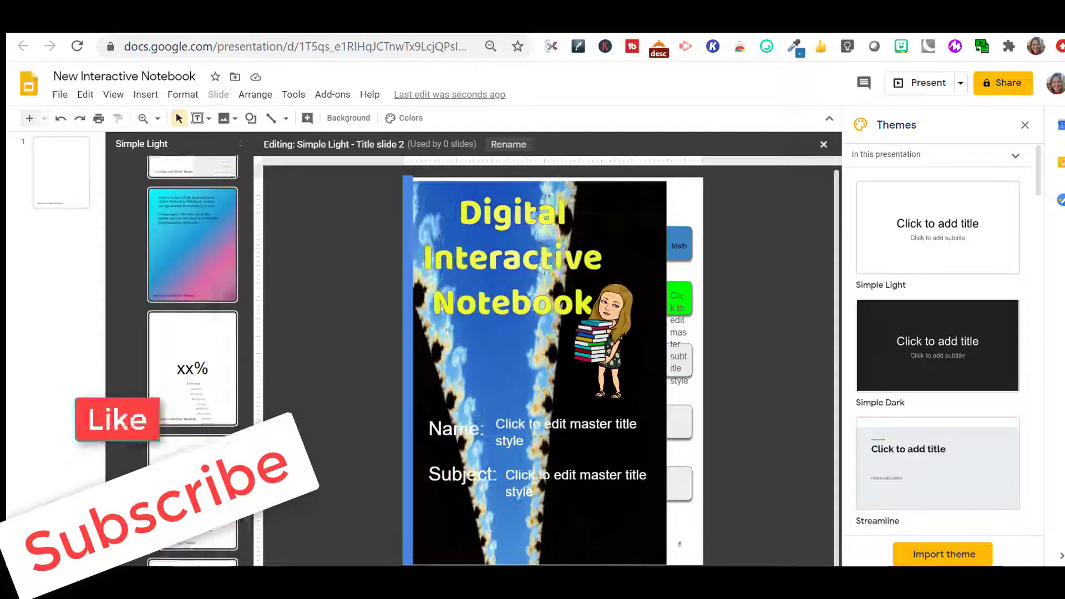
pyautogui.scroll(15, 222, 360)
pyautogui.click(185, 338)
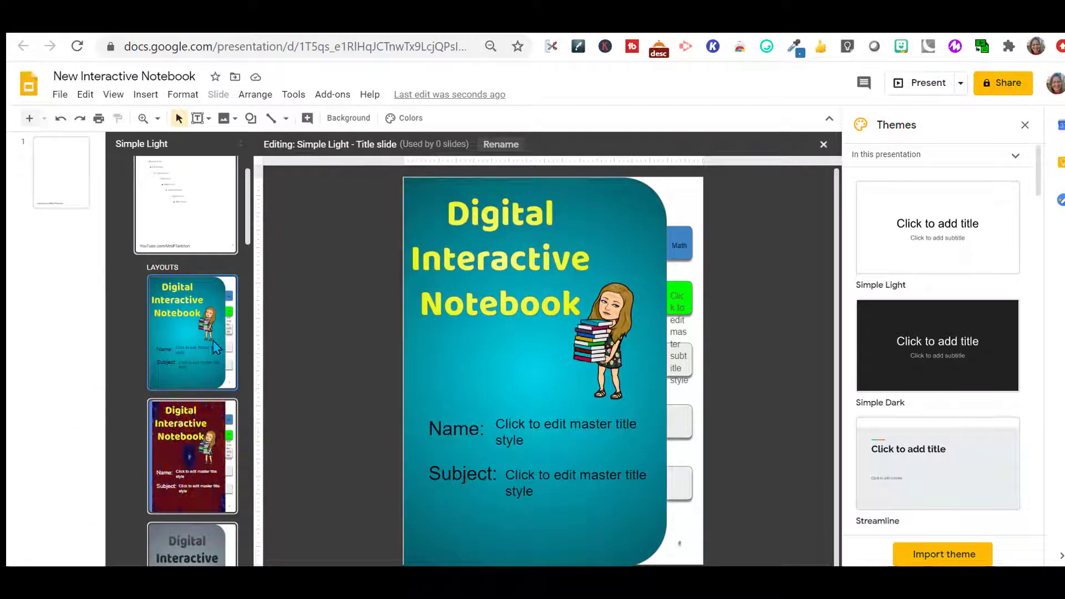
# - Duplicate the teal Title slide layout as Title slide 4 and delete its teal background shape
pyautogui.rightClick(184, 338)
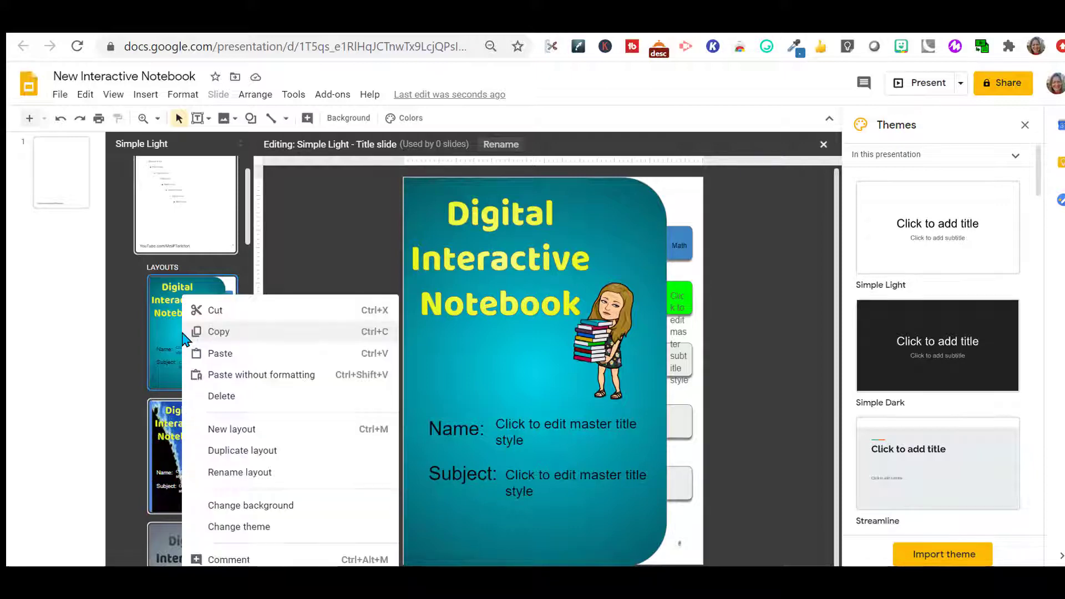
pyautogui.click(229, 450)
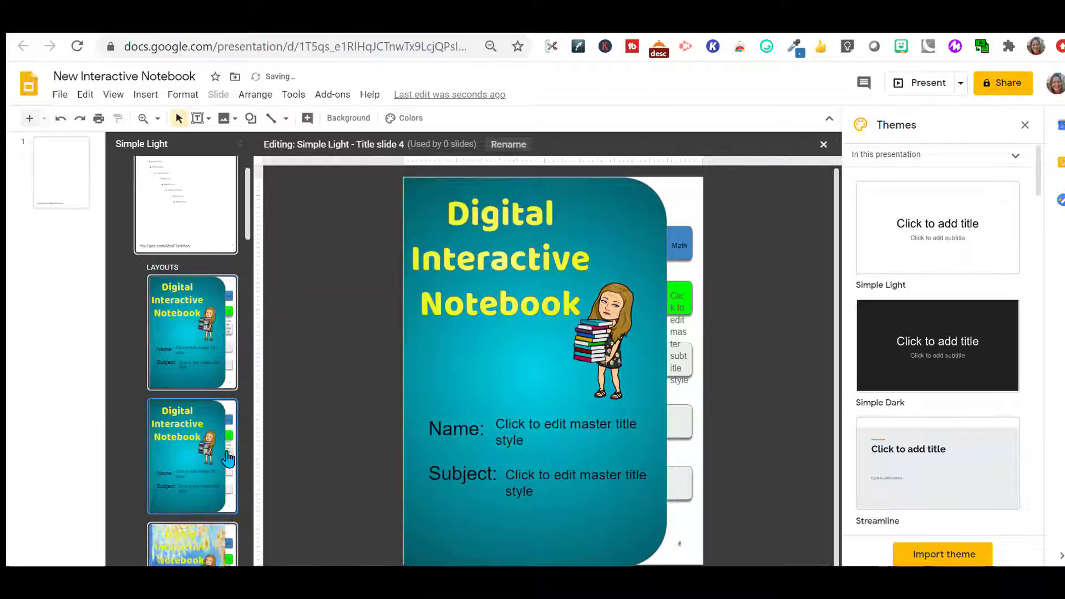
pyautogui.click(497, 361)
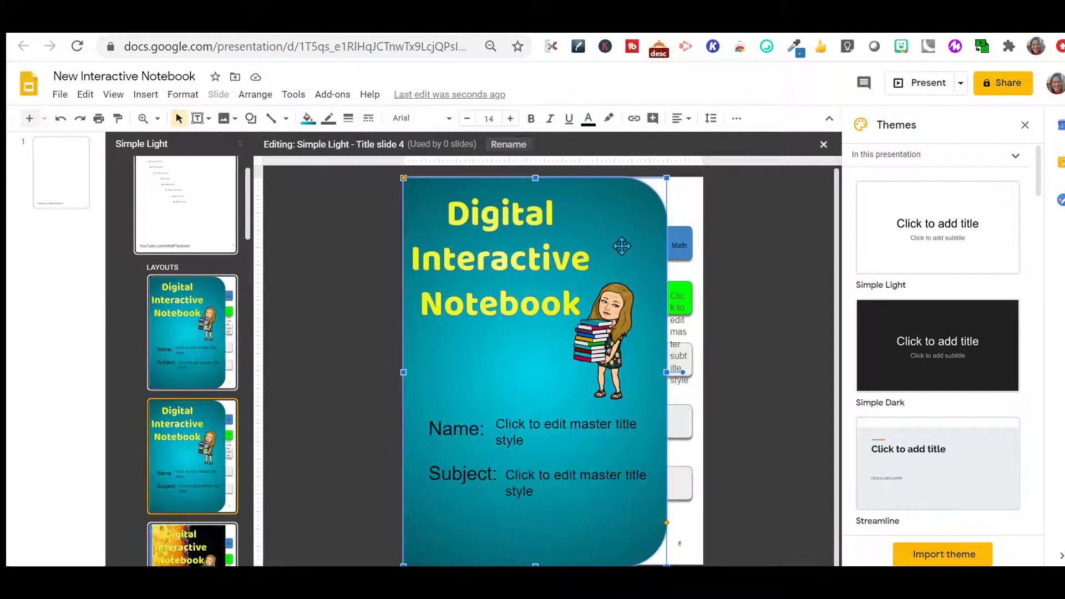
pyautogui.press('Delete')
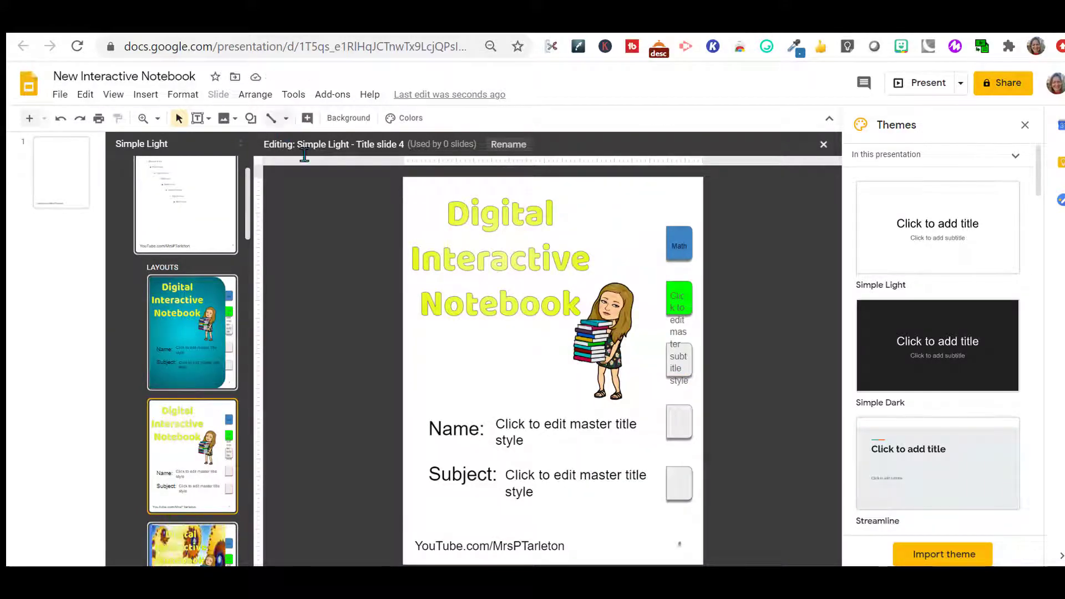
# - Insert the blue bubbles image from a web search and stretch it to the full layout height
pyautogui.click(152, 98)
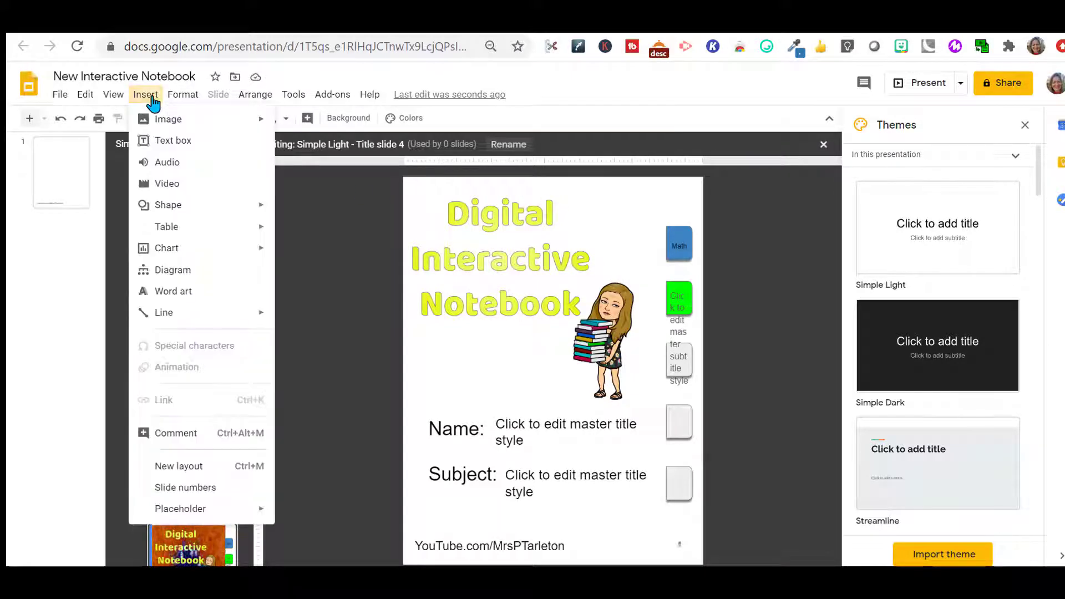
pyautogui.moveTo(195, 125)
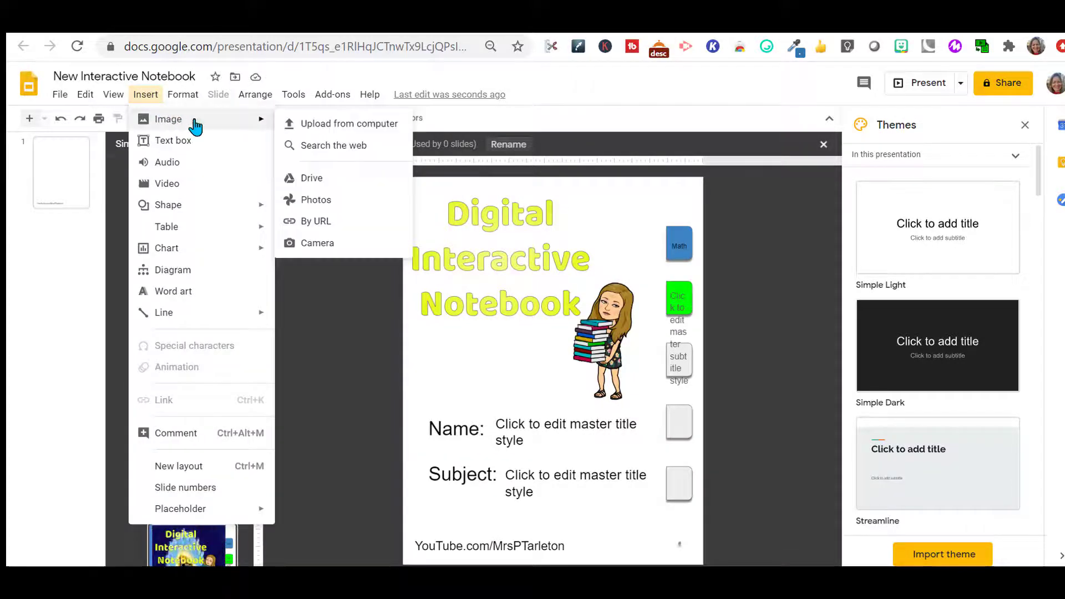
pyautogui.click(325, 146)
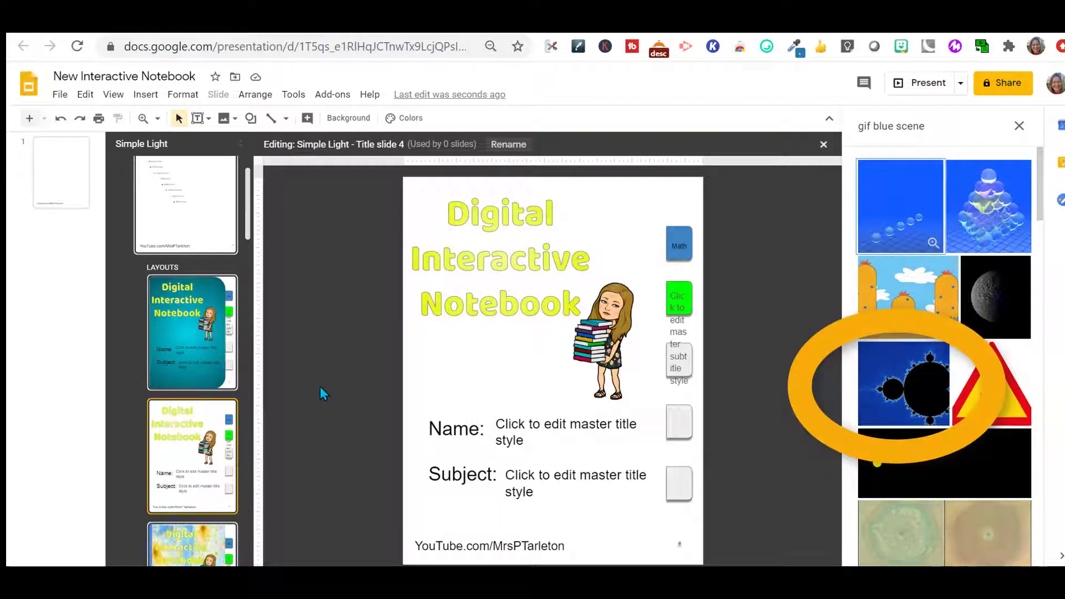
pyautogui.moveTo(253, 222); pyautogui.dragTo(250, 285)
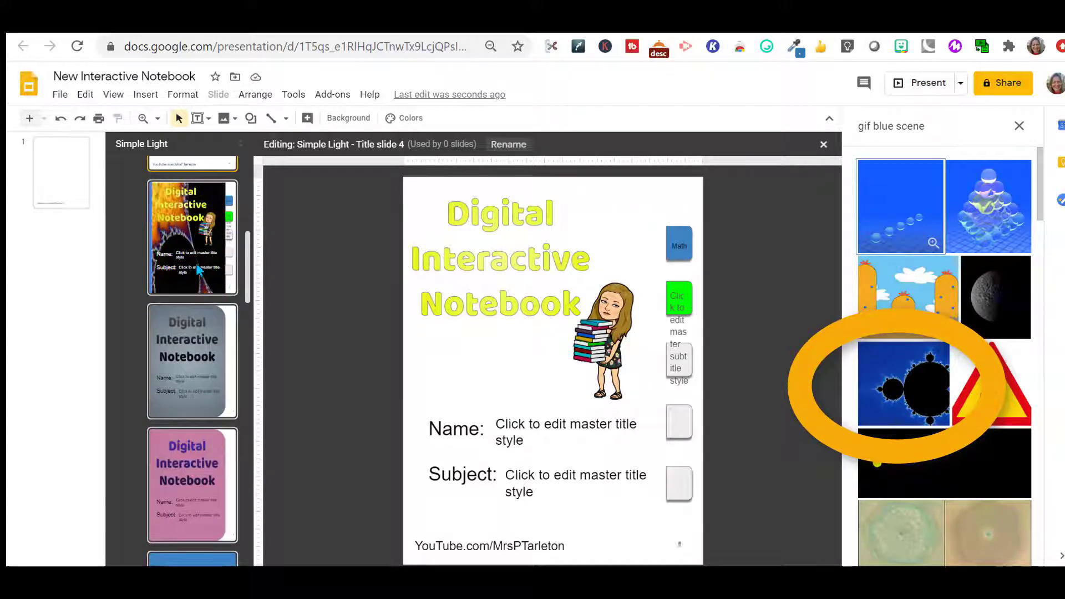
pyautogui.click(988, 227)
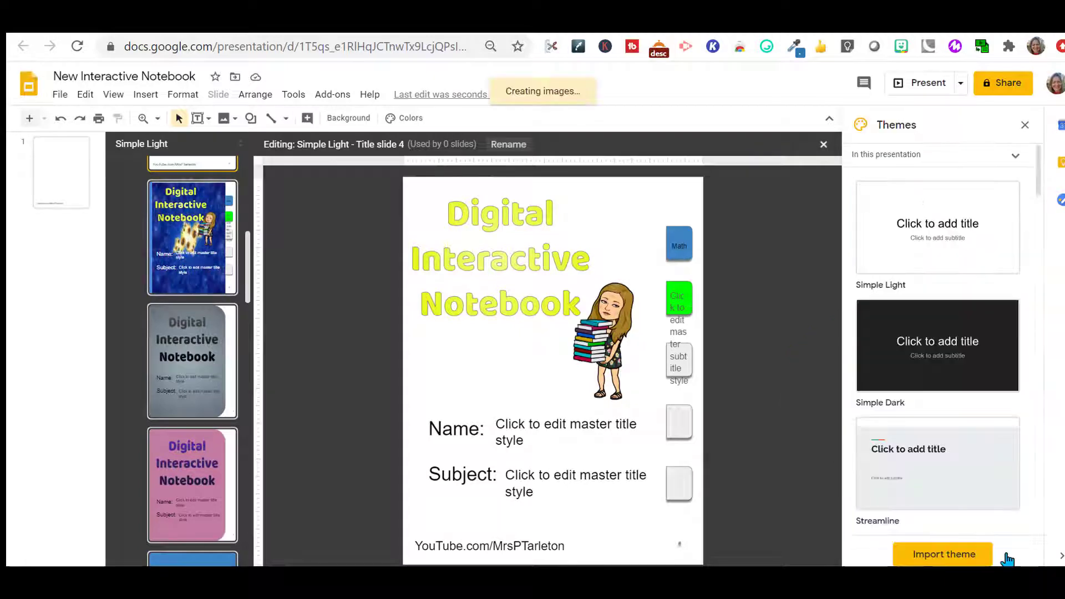
pyautogui.moveTo(494, 321); pyautogui.dragTo(636, 222)
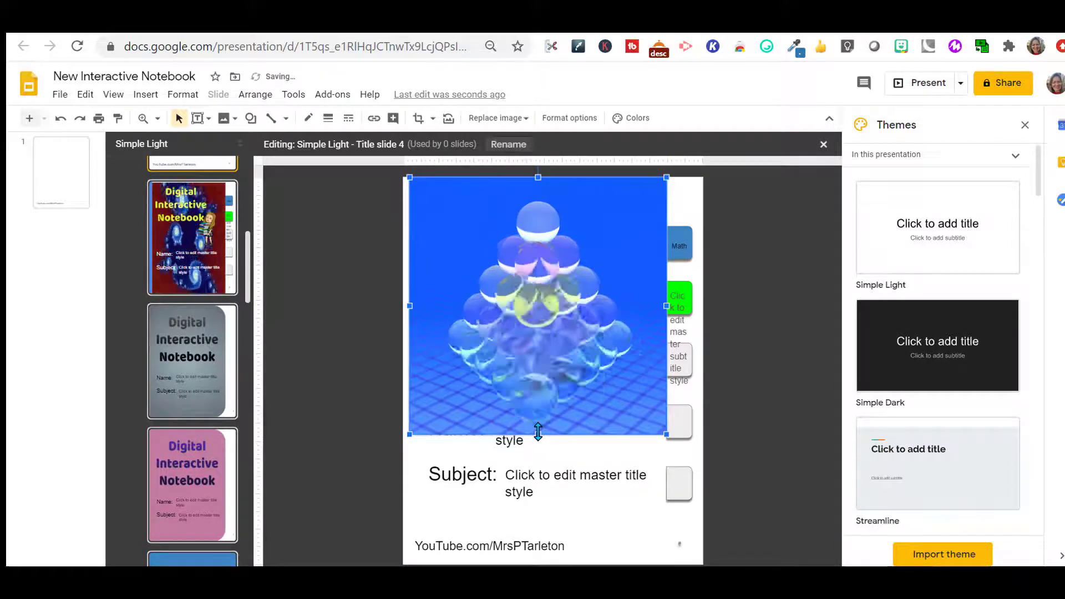
pyautogui.moveTo(540, 480); pyautogui.dragTo(543, 563)
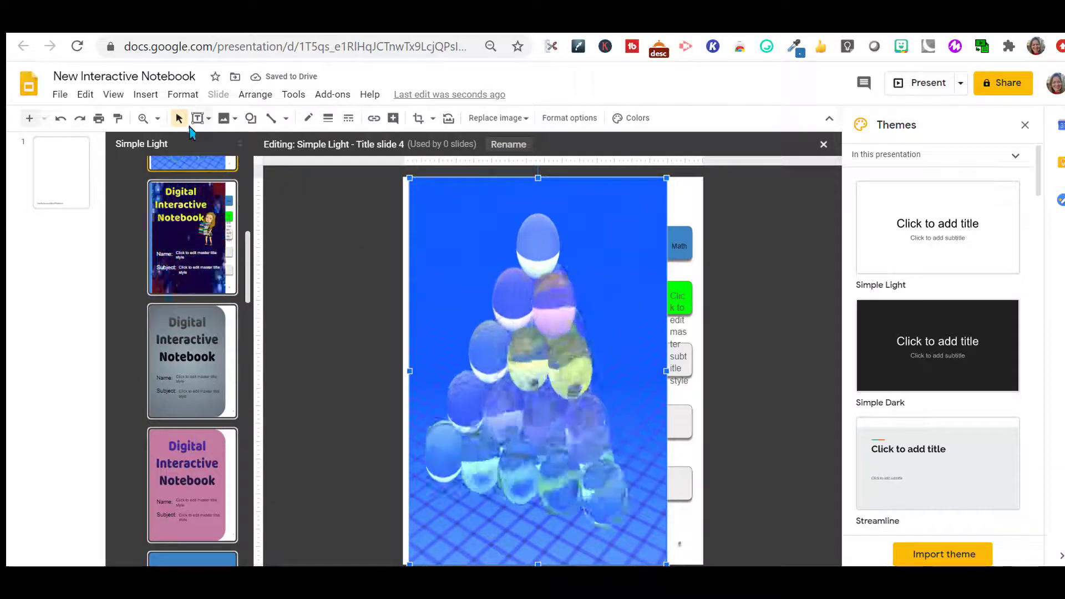
# - Draw a thin magenta rectangle along the full left edge of Title slide 4
pyautogui.click(144, 96)
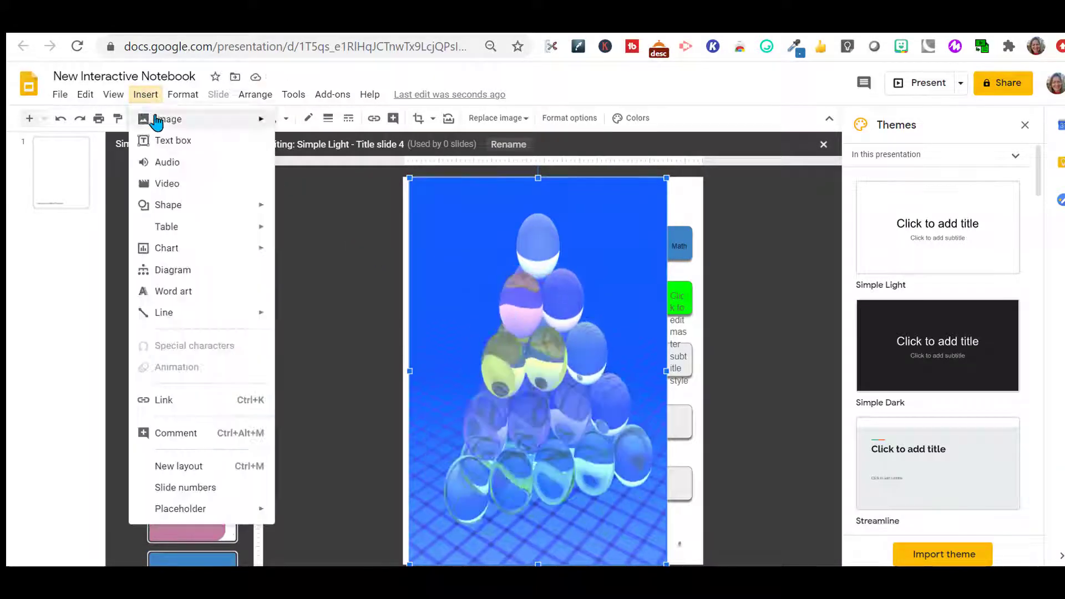
pyautogui.moveTo(203, 205)
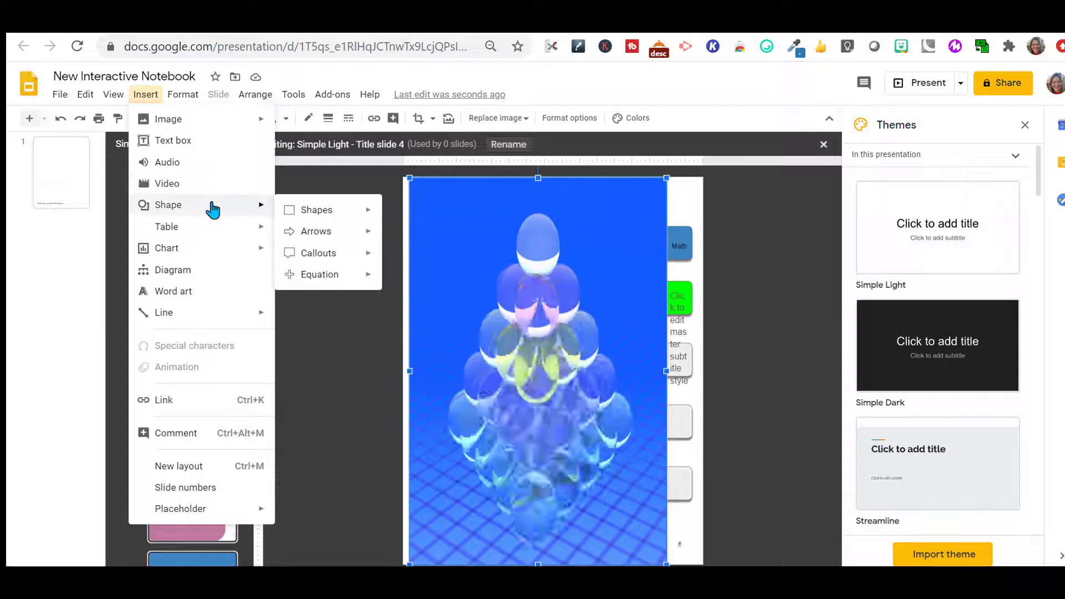
pyautogui.click(397, 216)
pyautogui.moveTo(413, 557); pyautogui.dragTo(417, 564)
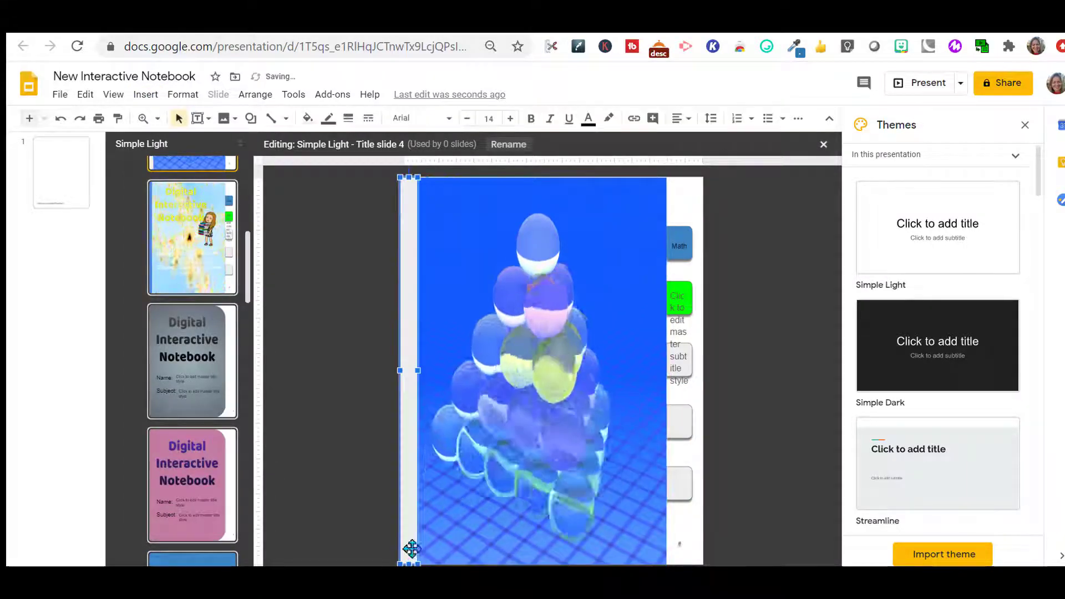
pyautogui.click(308, 118)
pyautogui.click(401, 176)
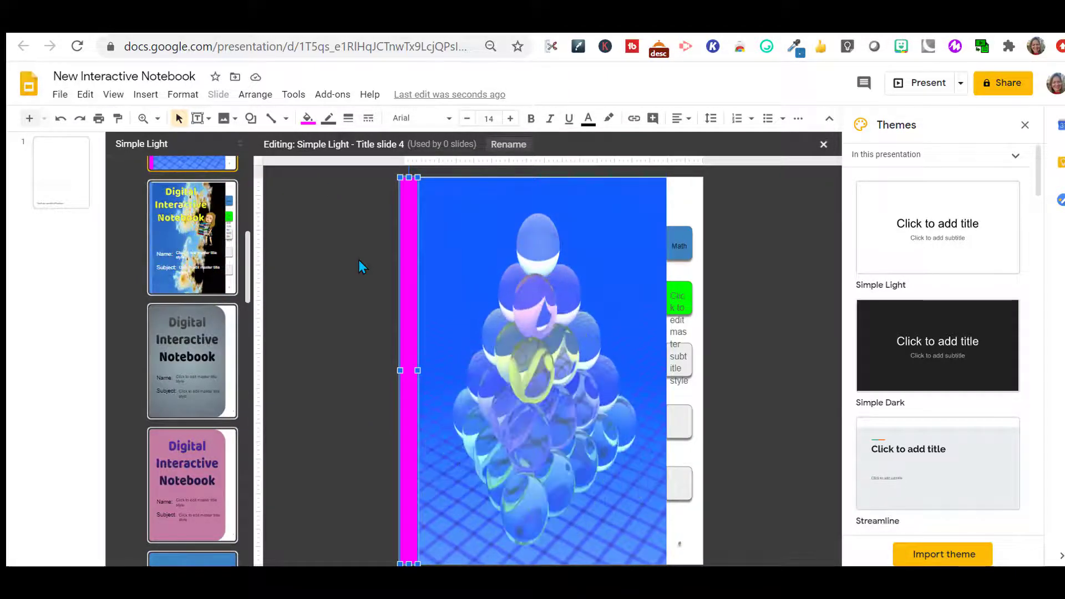
pyautogui.click(475, 244)
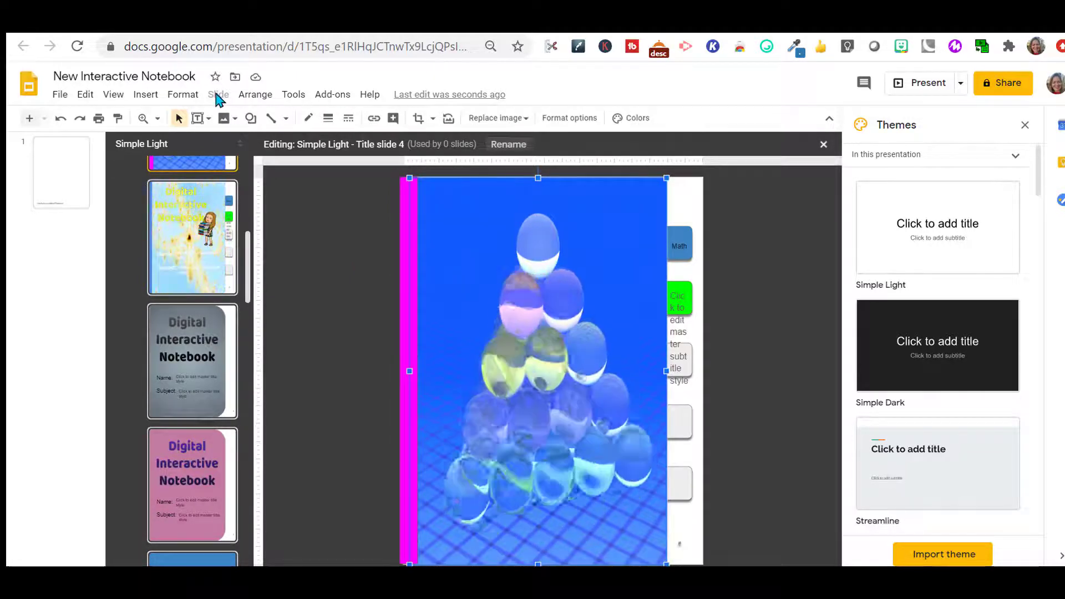
# - Send the bubbles image to back so the title, Bitmoji and Name/Subject text sit above it
pyautogui.click(254, 96)
pyautogui.moveTo(341, 122)
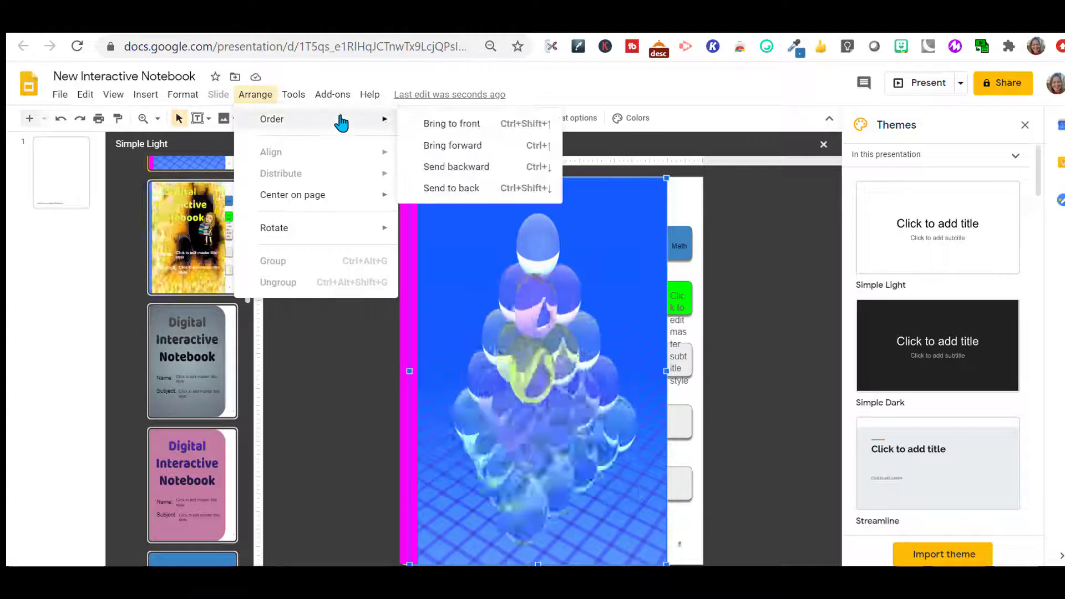
pyautogui.click(443, 189)
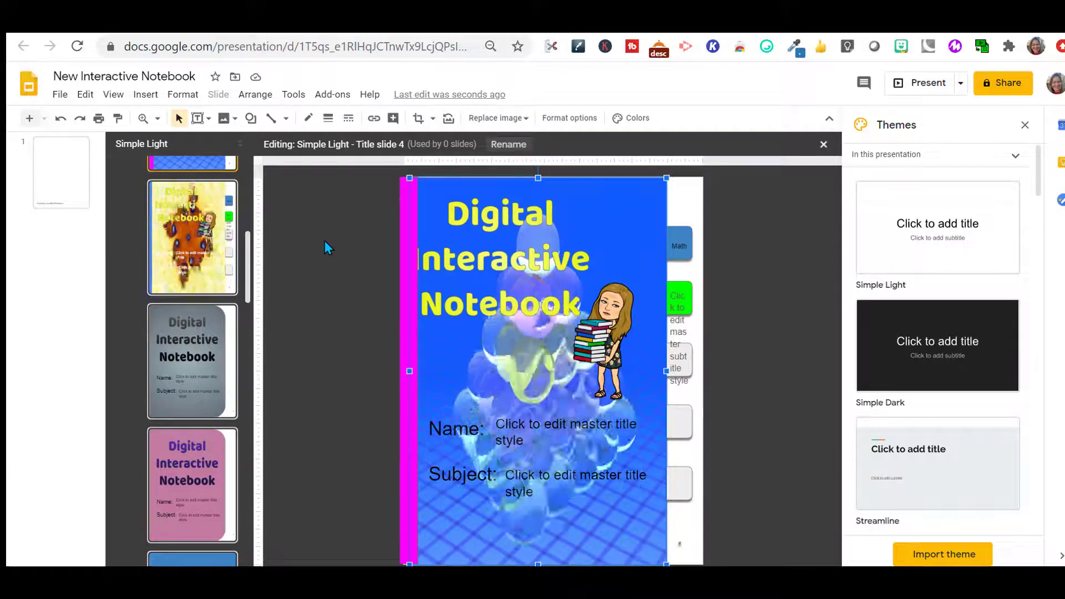
pyautogui.click(330, 379)
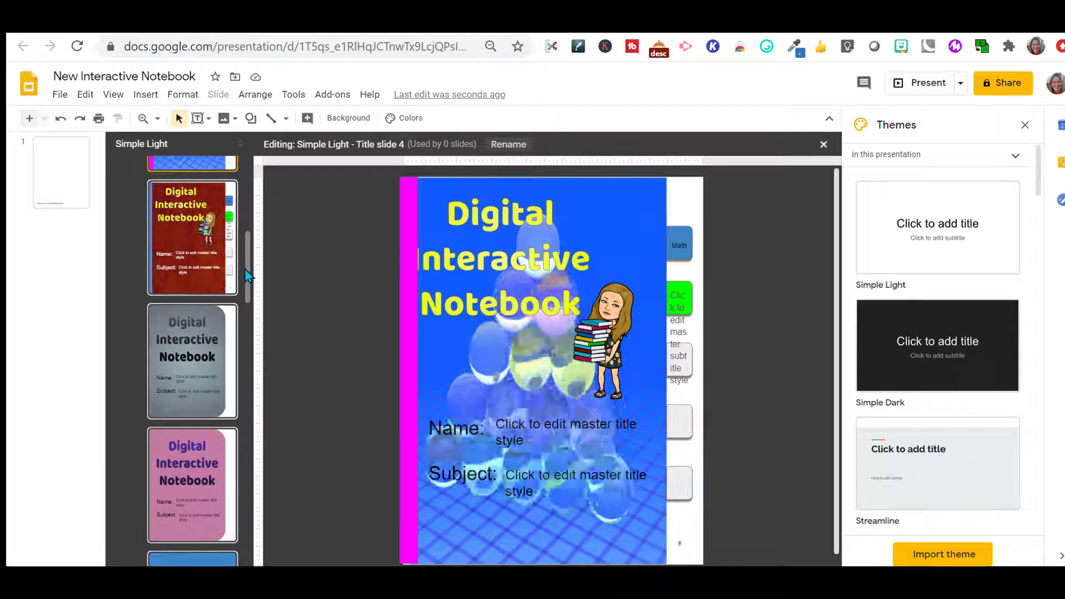
pyautogui.scroll(5, 247, 281)
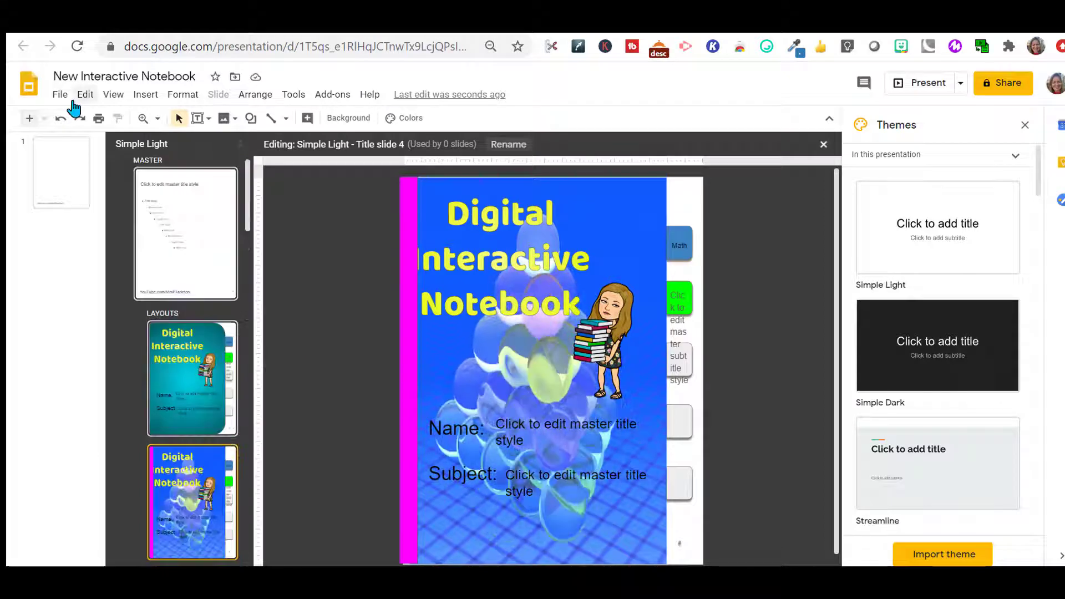
# - Return to slide 1 and add a second slide using the Title slide 4 layout
pyautogui.click(54, 156)
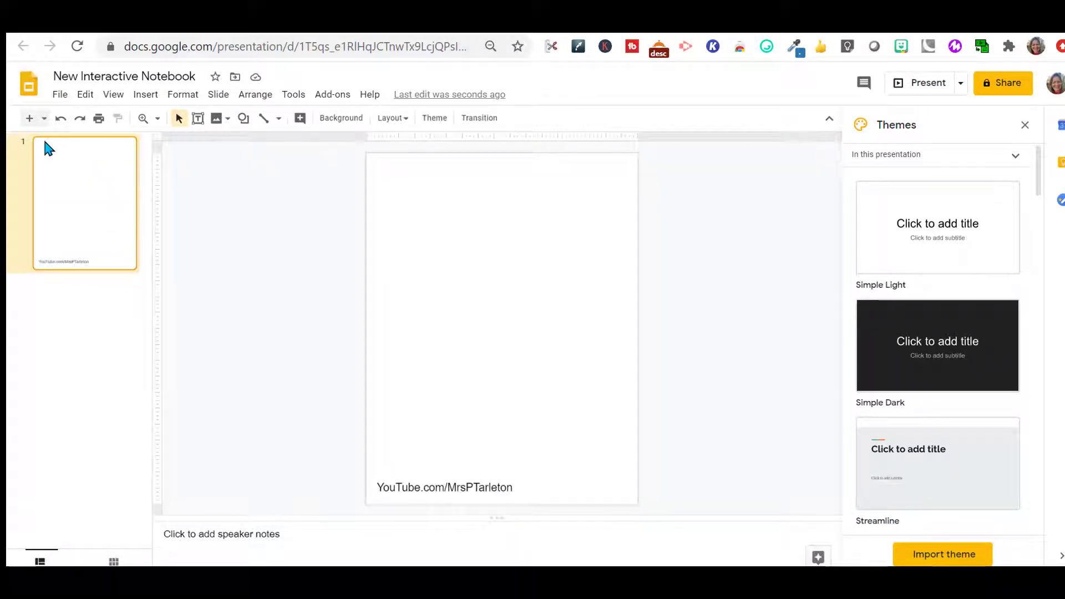
pyautogui.click(43, 118)
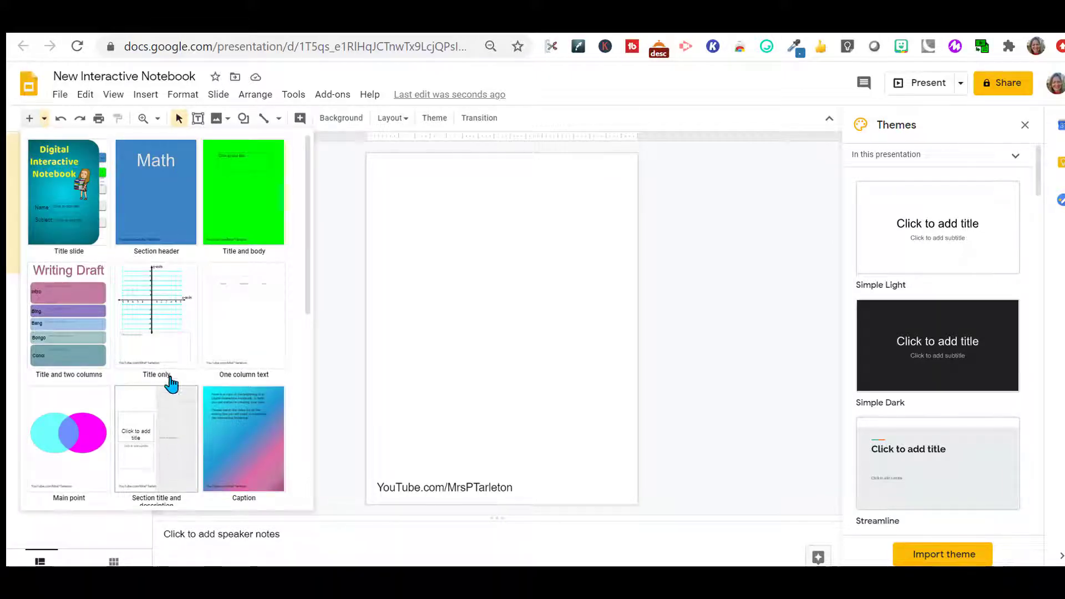
pyautogui.moveTo(305, 231); pyautogui.dragTo(298, 403)
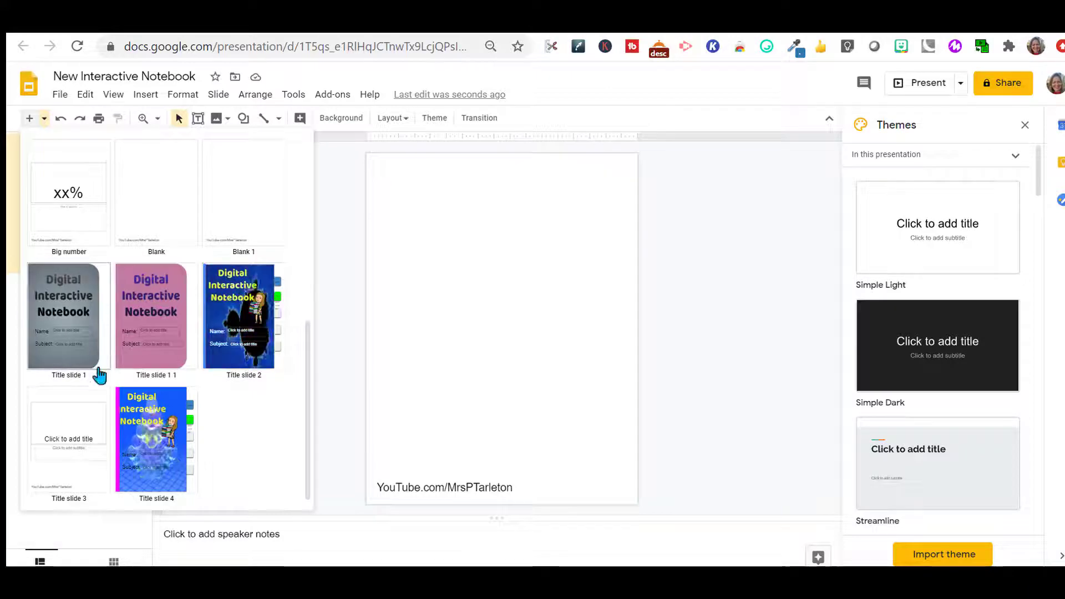
pyautogui.click(162, 439)
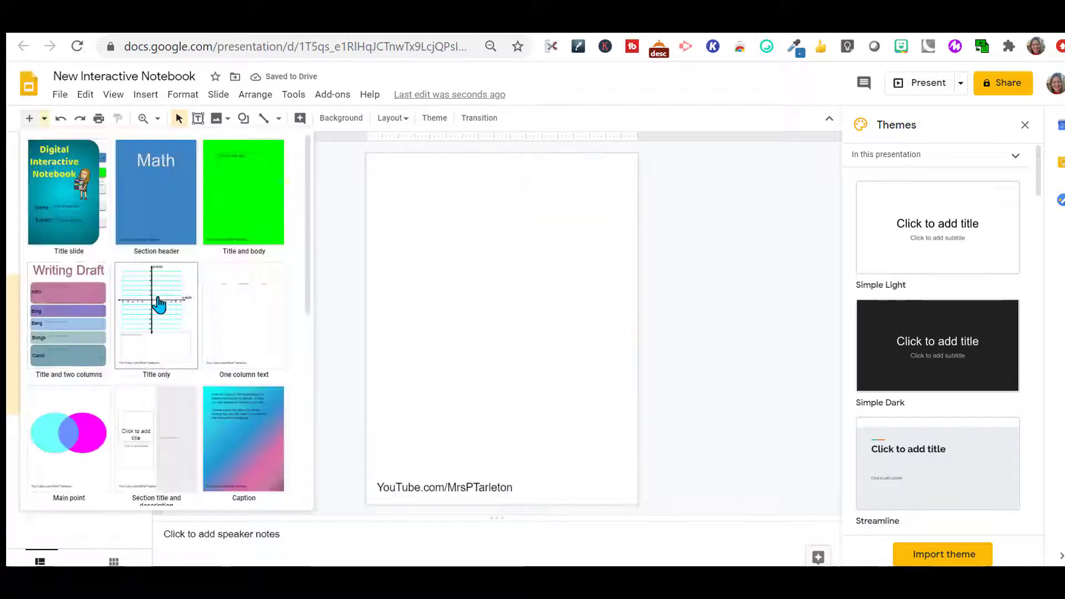
# - Add an x/y graph grid slide and a blue Section header Math slide, deleting the empty second slide
pyautogui.click(159, 302)
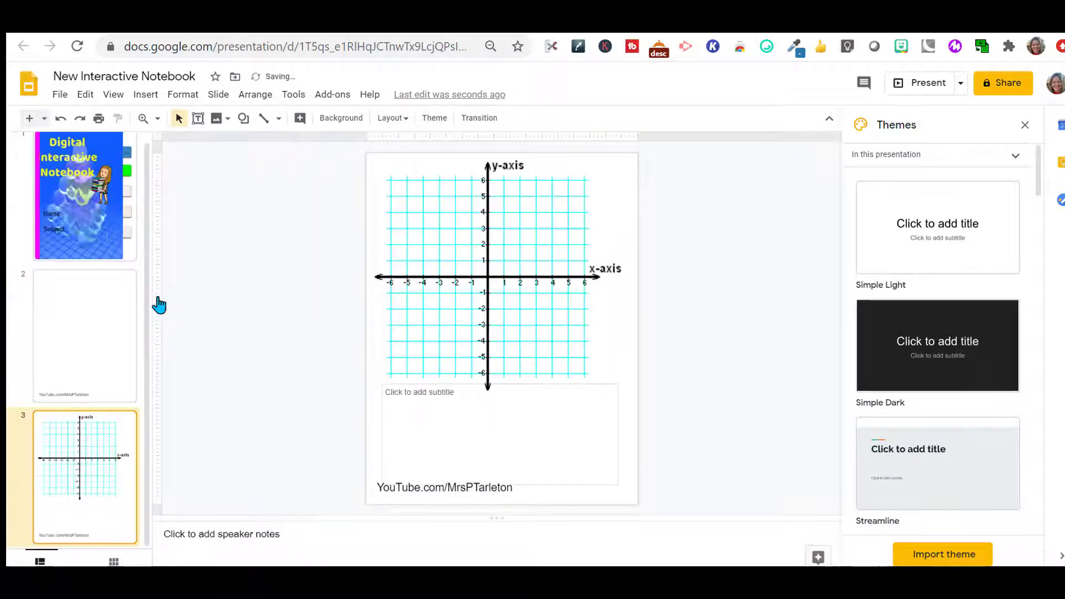
pyautogui.click(78, 343)
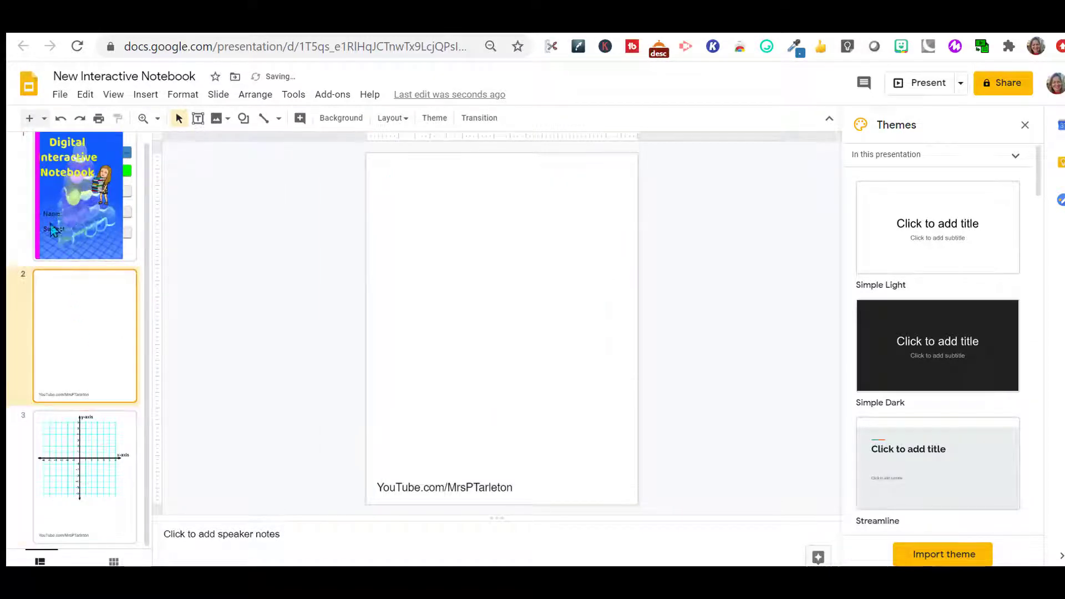
pyautogui.click(44, 119)
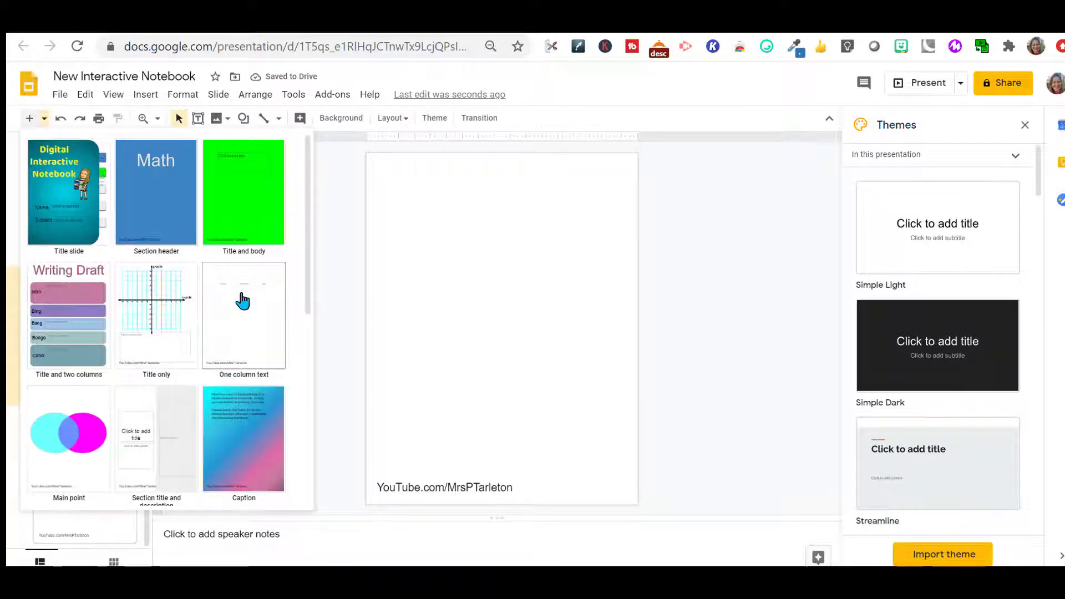
pyautogui.click(164, 206)
pyautogui.click(109, 340)
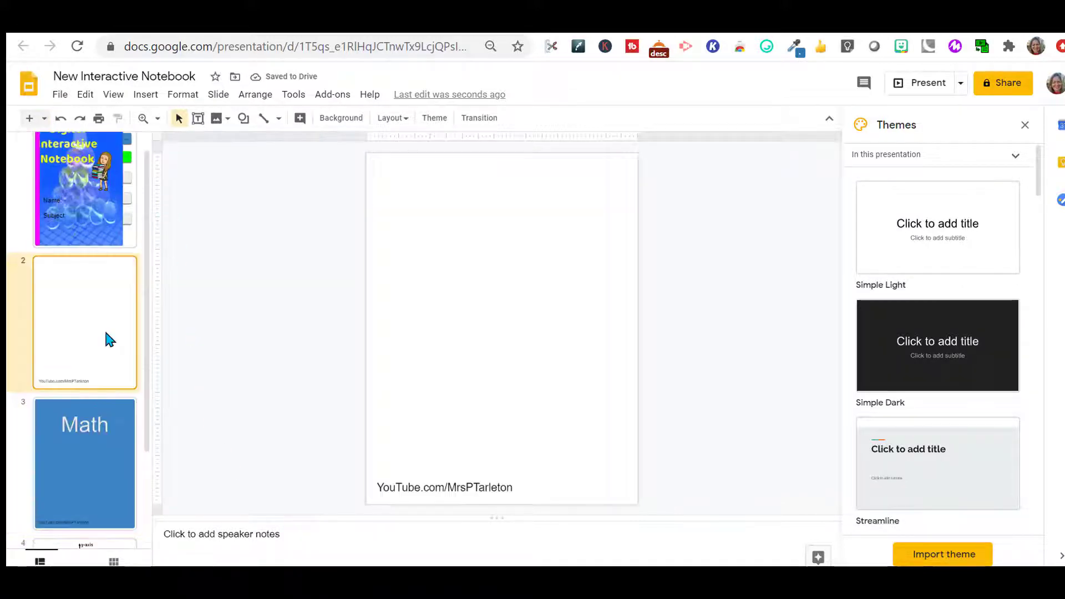
pyautogui.press('Delete')
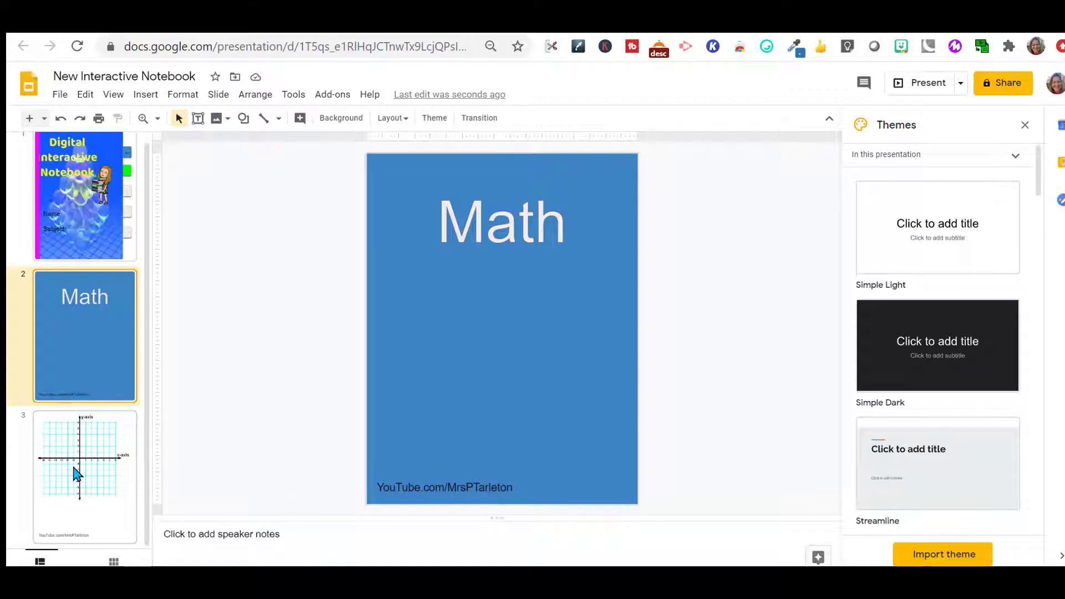
# - Add a blank slide after the Math slide, move it before the graph slide, and start inserting an image
pyautogui.click(44, 117)
pyautogui.scroll(-2, 312, 271)
pyautogui.moveTo(312, 270); pyautogui.dragTo(313, 369)
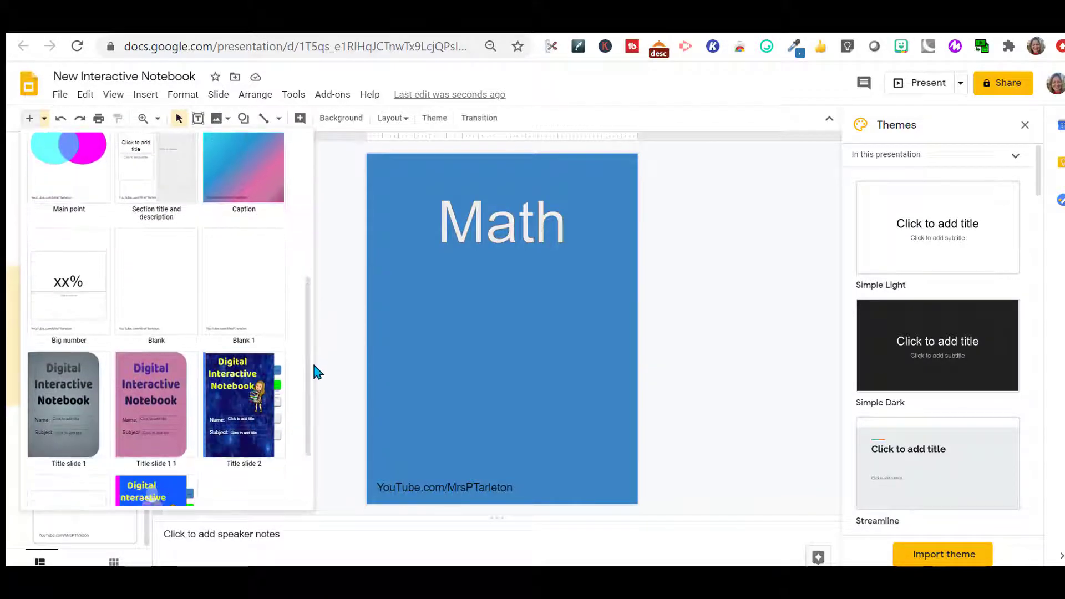
pyautogui.click(166, 282)
pyautogui.moveTo(150, 312); pyautogui.dragTo(157, 357)
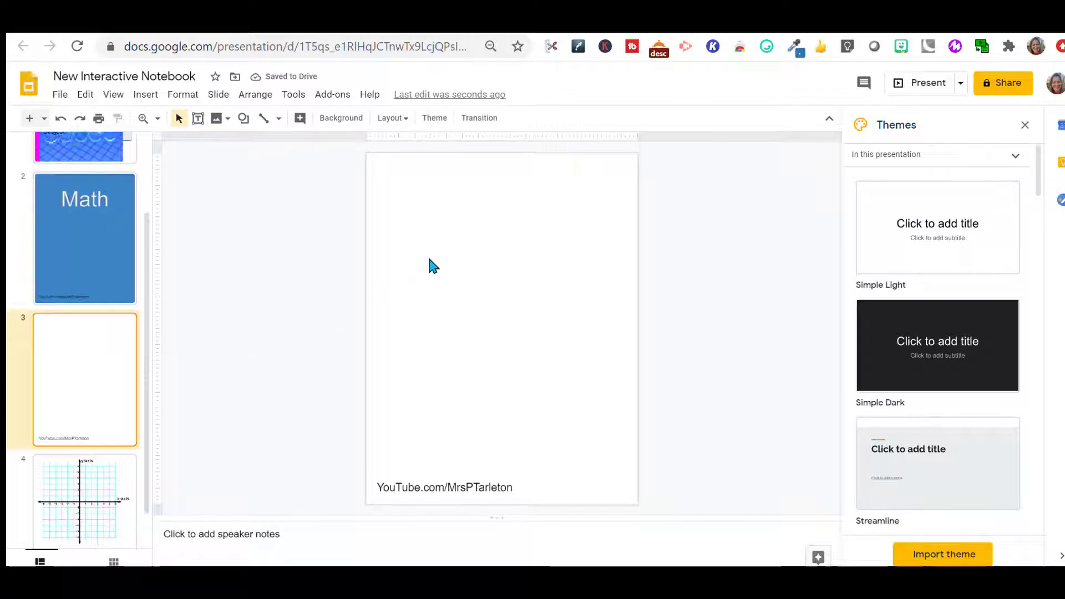
pyautogui.click(140, 98)
pyautogui.moveTo(166, 119)
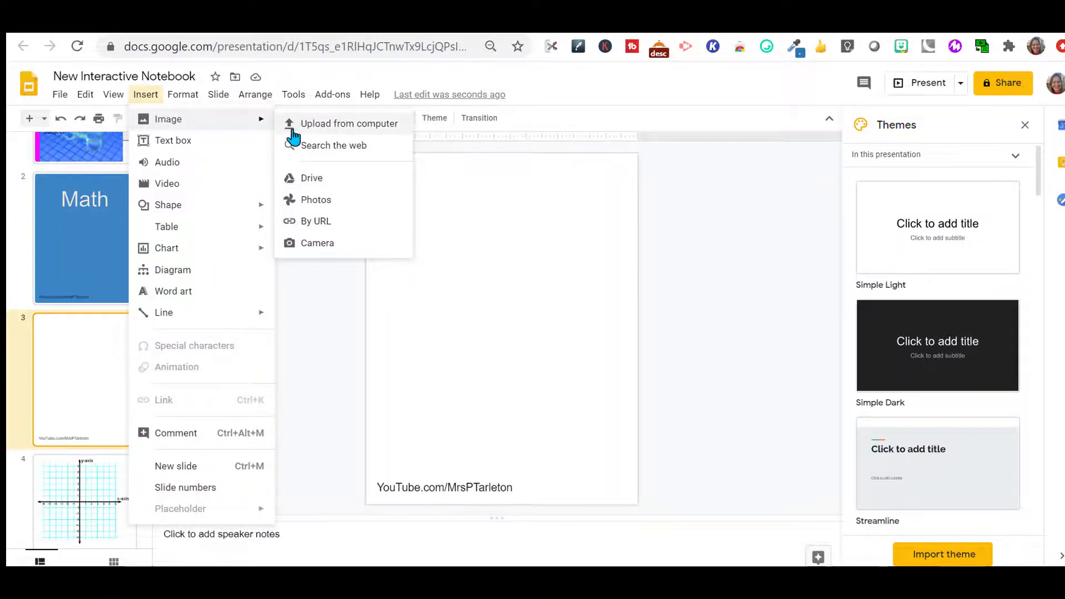